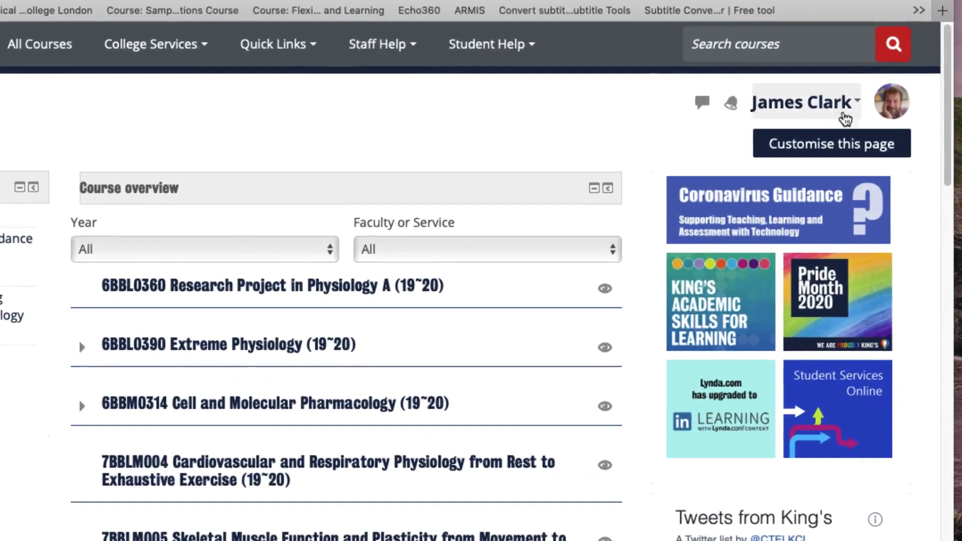
Open My Media from the user menu on the KEATS dashboard
click(843, 102)
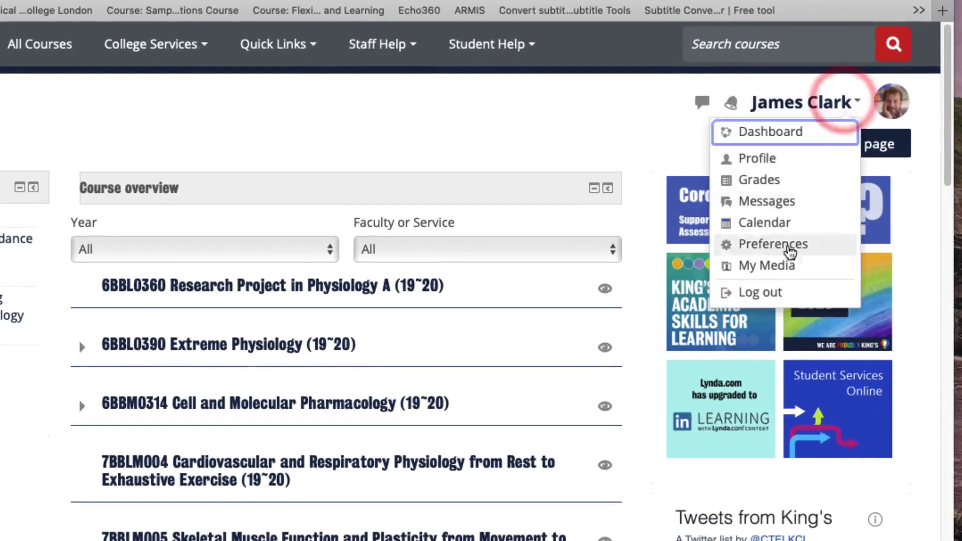
click(767, 265)
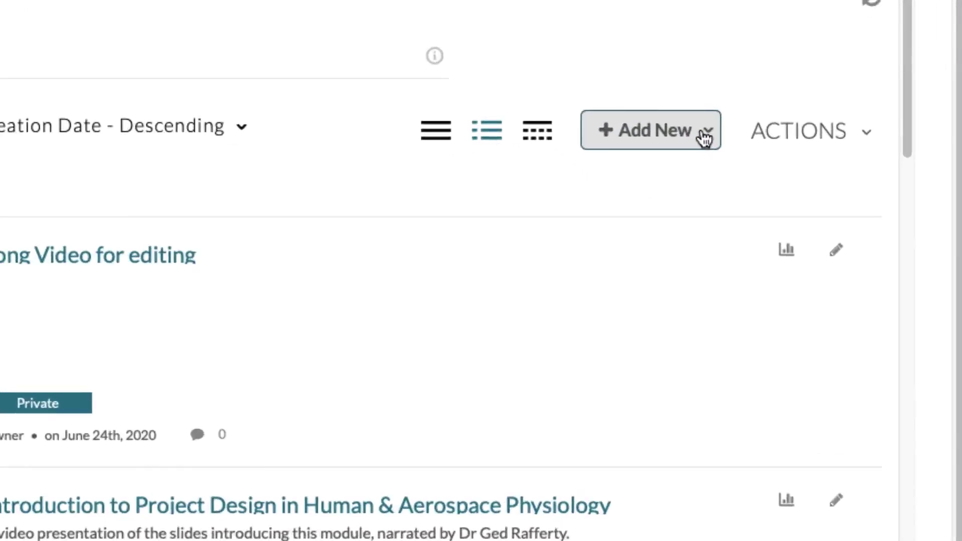
Show the Add New options: YouTube, Express Capture, Kaltura Capture, Video Quiz, Media Upload
click(706, 134)
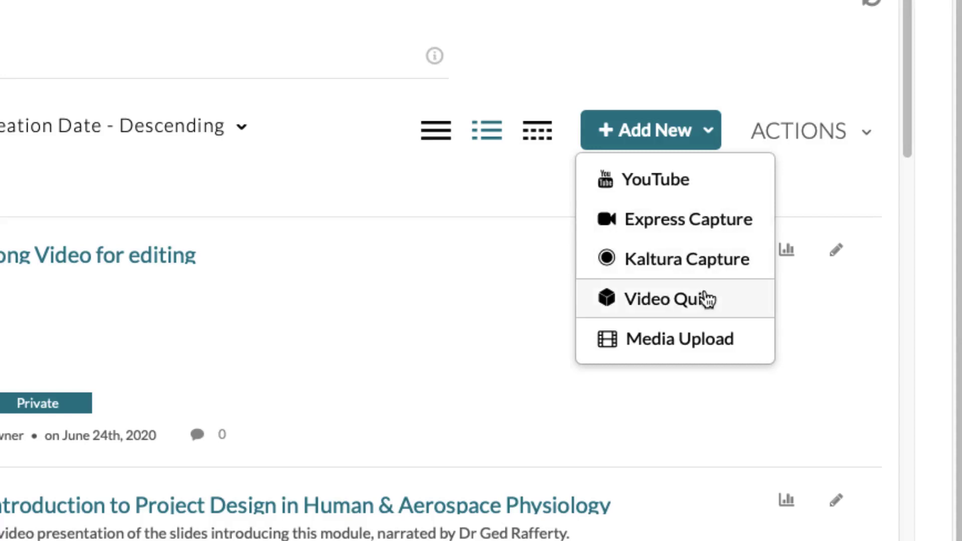
Upload 'kaltura capture more features-web.mp4' from the Desktop through Media Upload
click(714, 342)
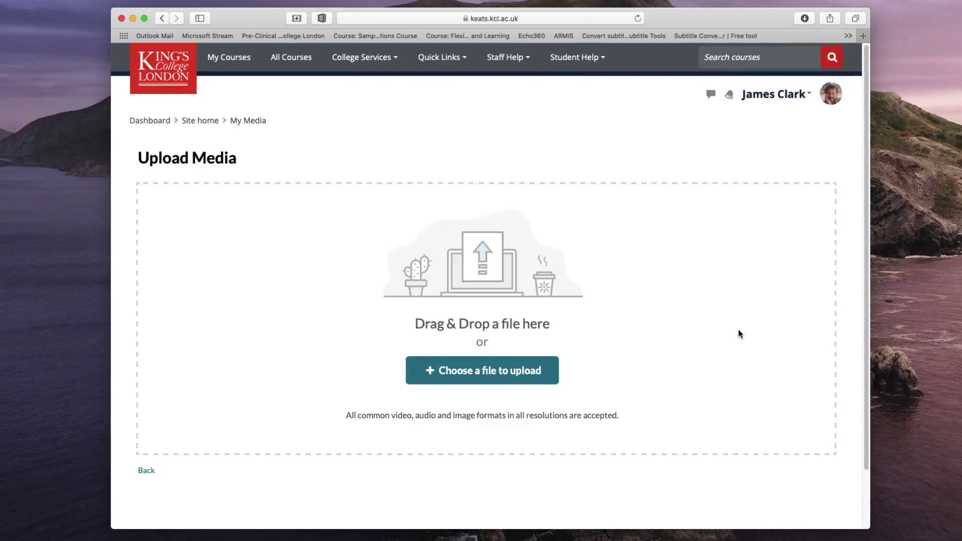
click(494, 372)
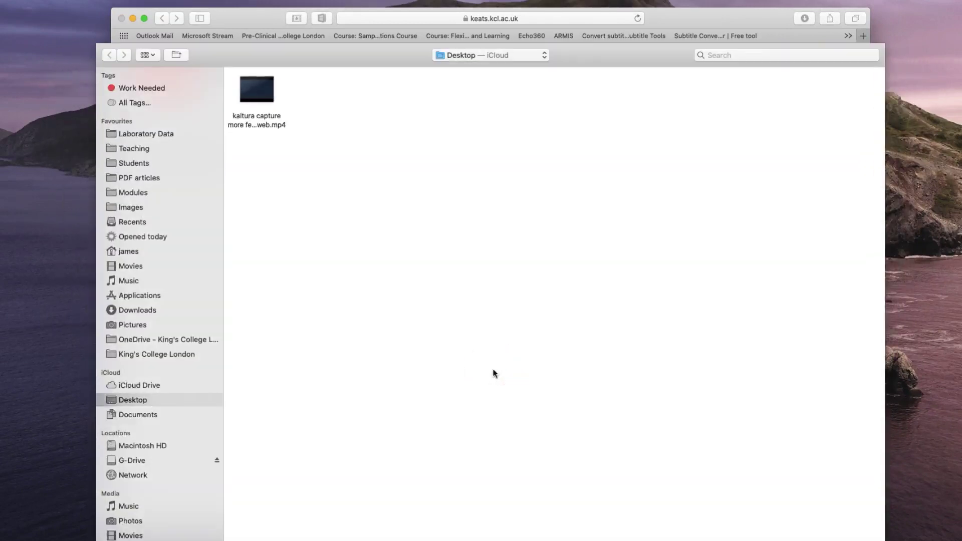
click(257, 90)
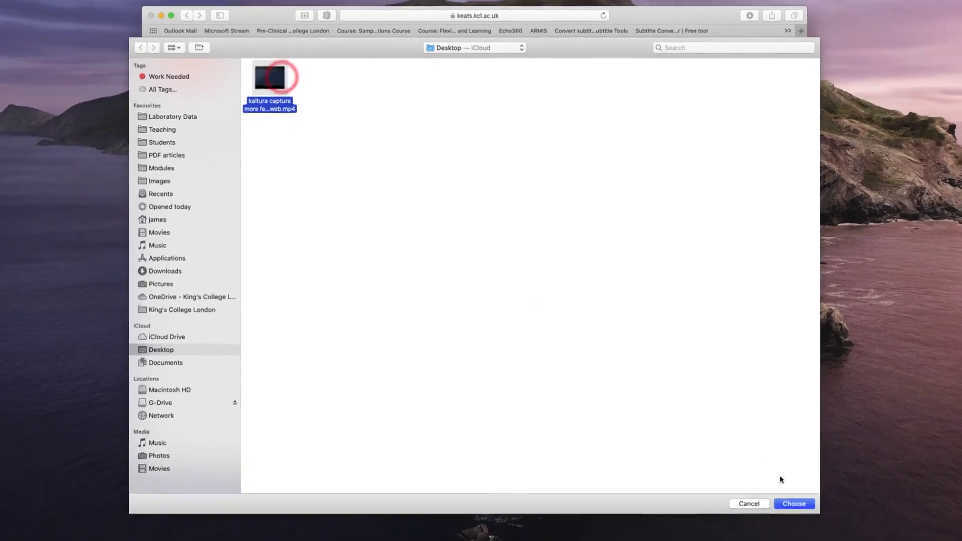
click(791, 492)
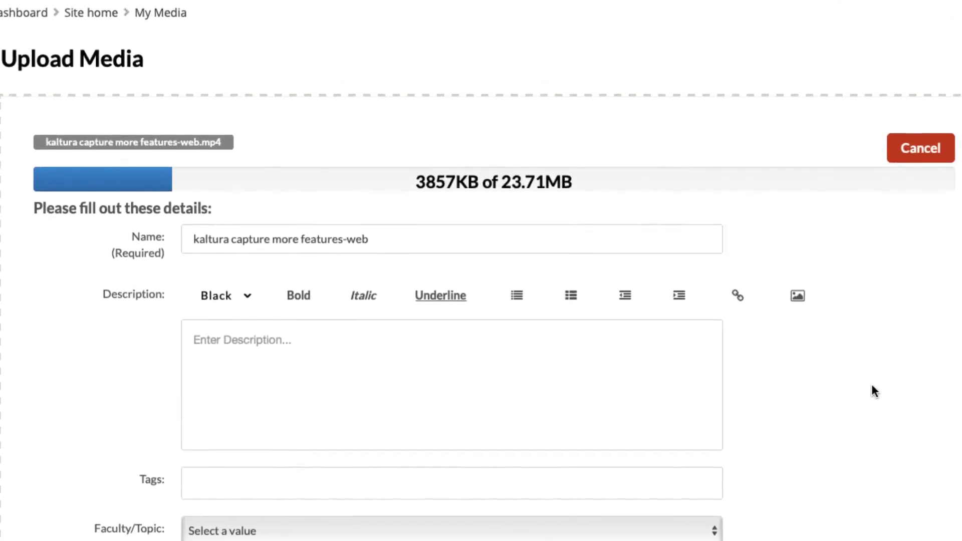
scroll(871, 384, down, 3)
scroll(872, 384, down, 3)
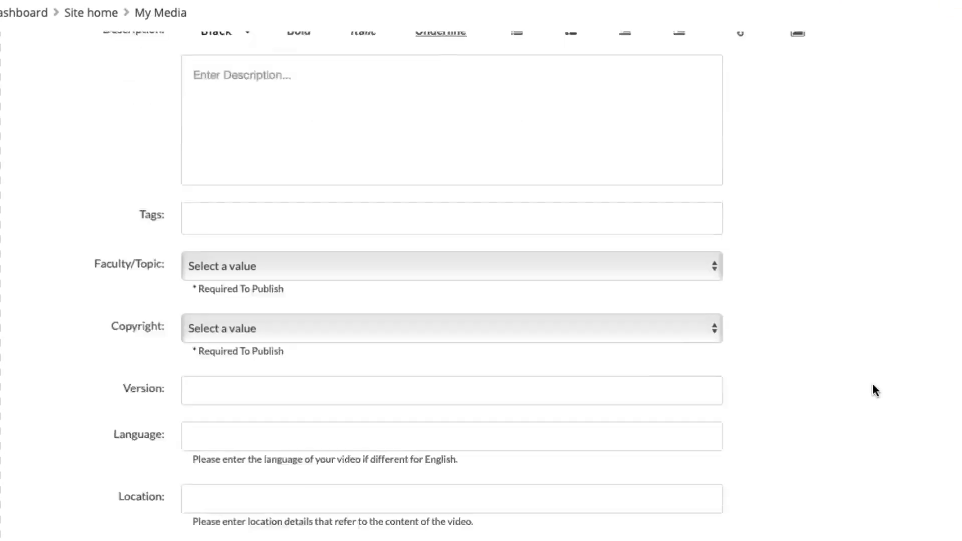
scroll(873, 384, down, 2)
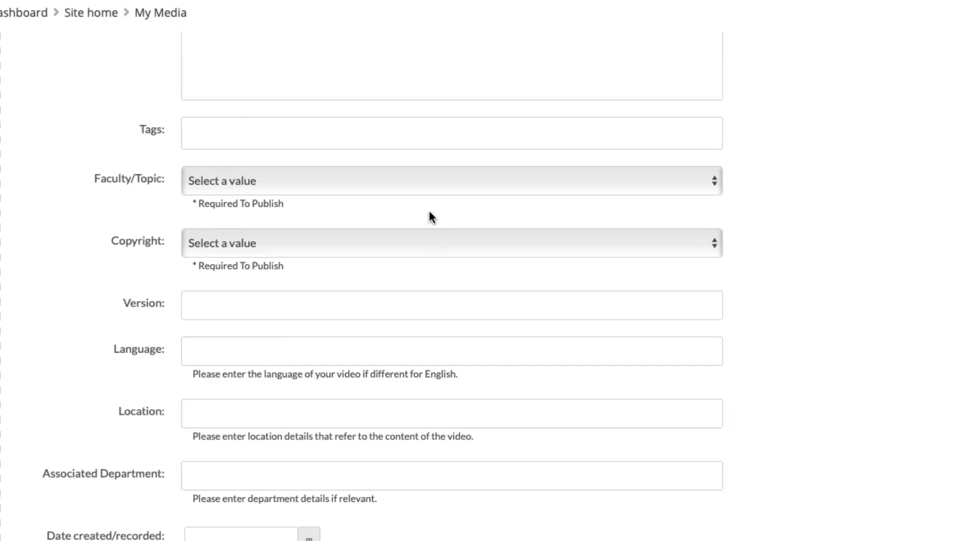
Fill in Faculty as Life Sciences and Medicine, Copyright as Yes, and recorded date 07/15/2020
click(419, 181)
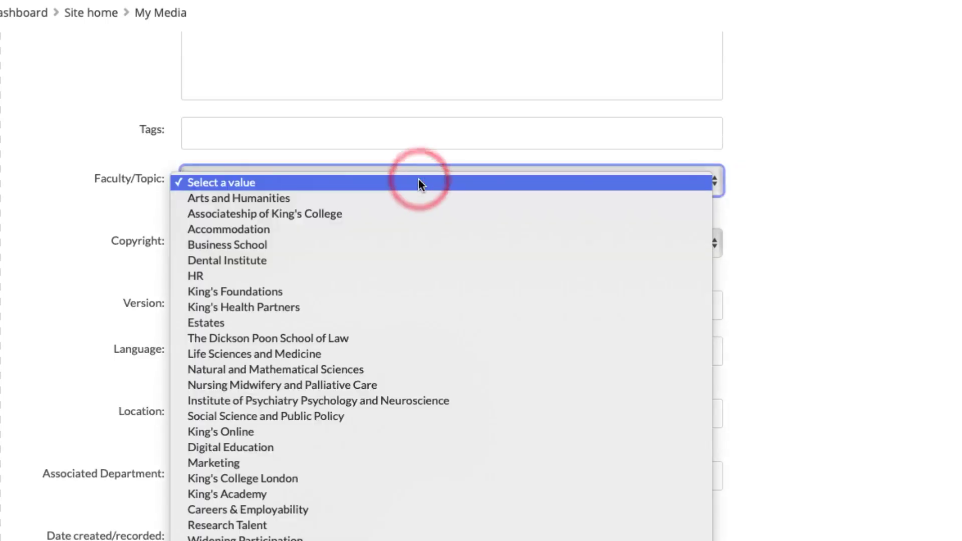
click(388, 352)
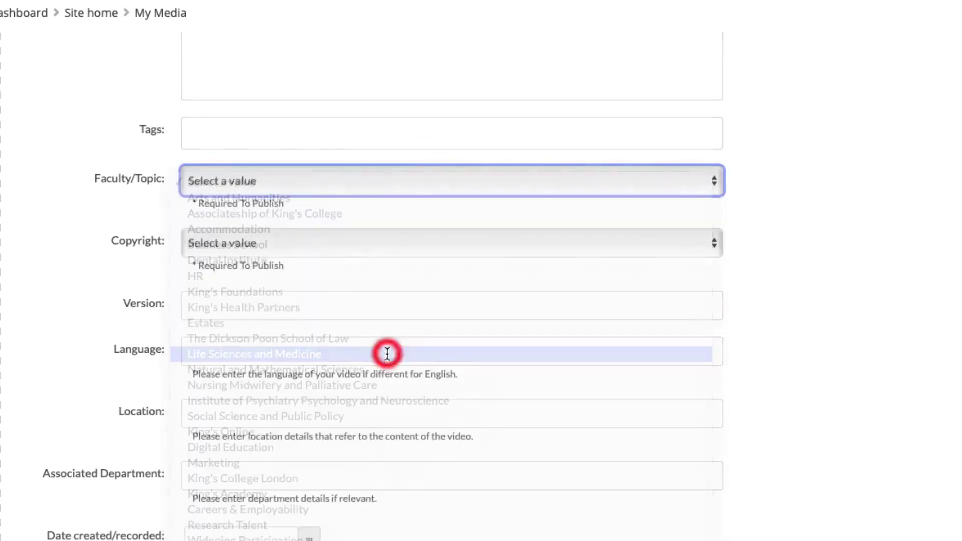
click(333, 241)
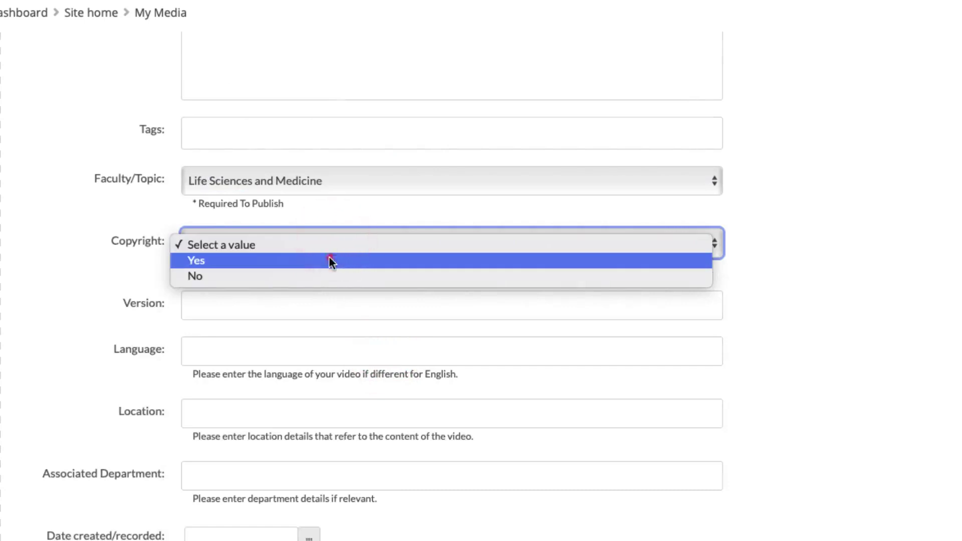
click(328, 259)
scroll(714, 403, down, 4)
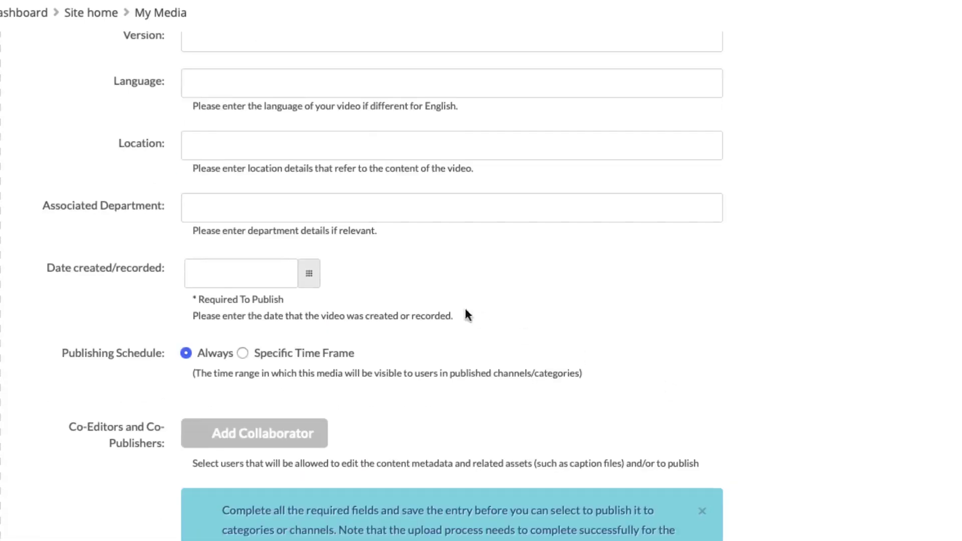
click(309, 273)
click(247, 168)
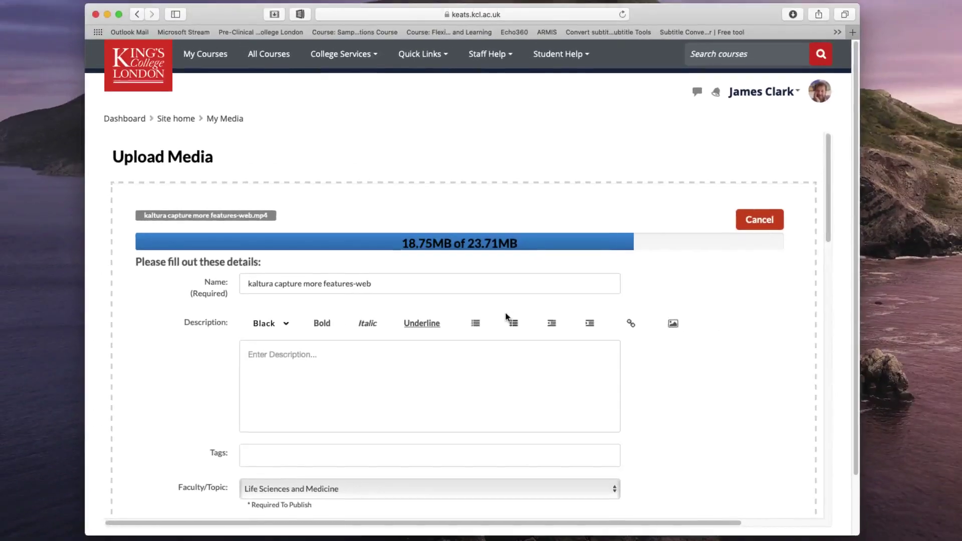
scroll(506, 317, down, 10)
scroll(506, 318, down, 5)
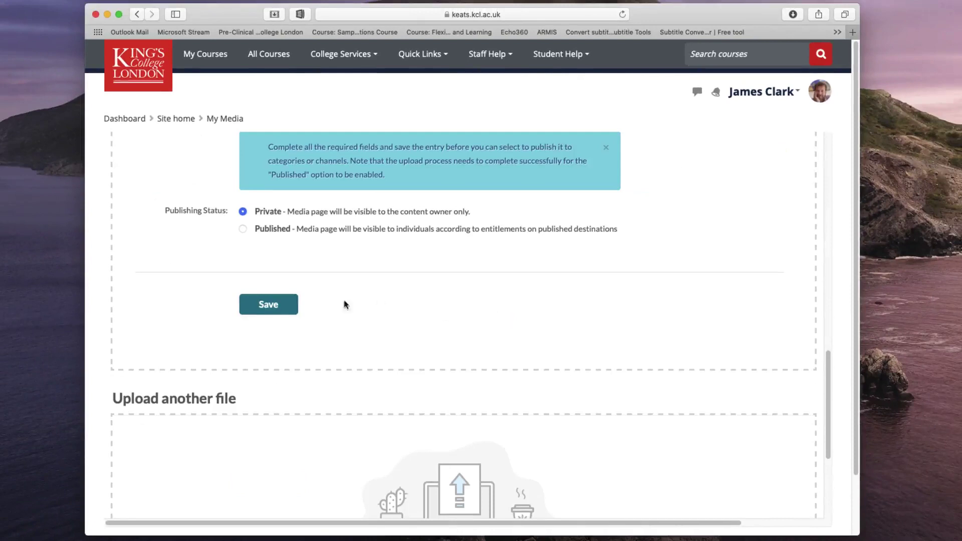
Save the upload details with Publishing Status left on Private
click(268, 304)
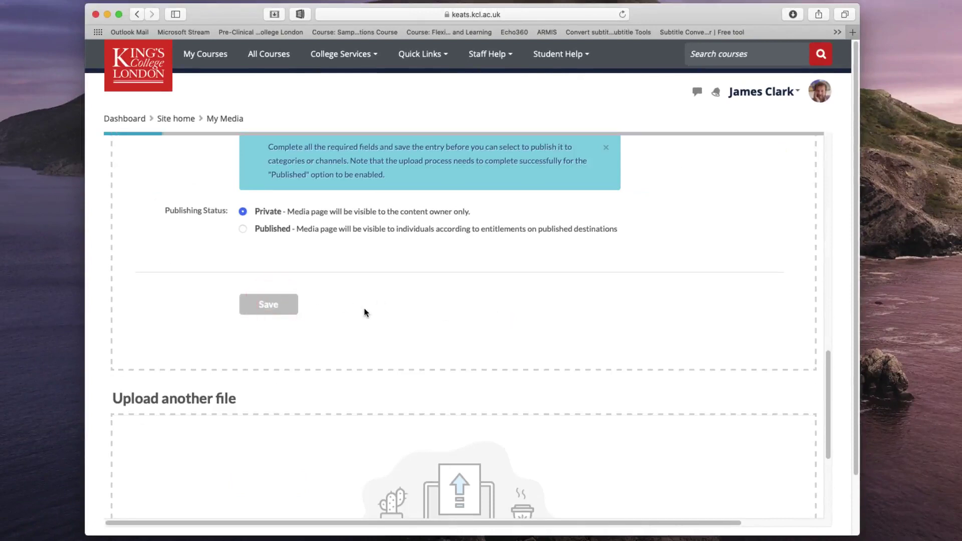
scroll(365, 312, up, 1)
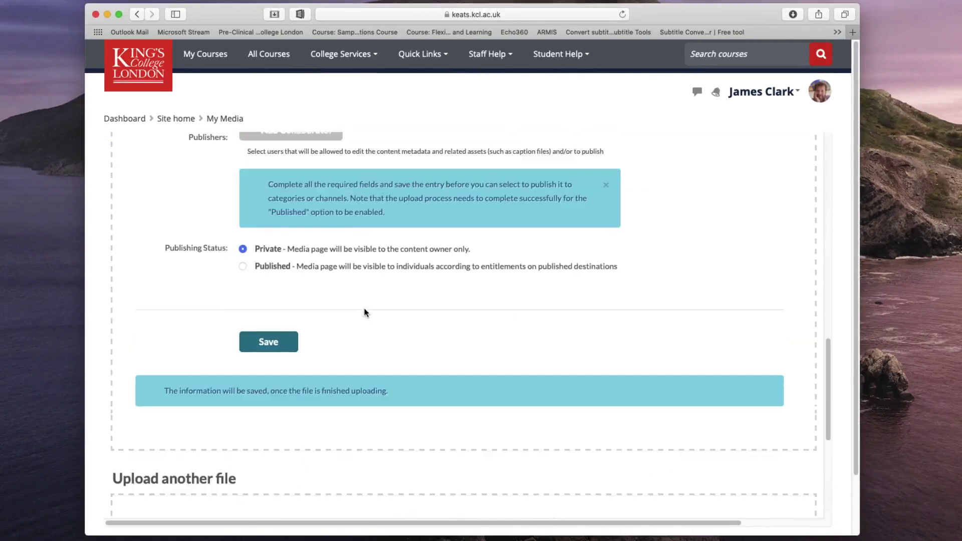